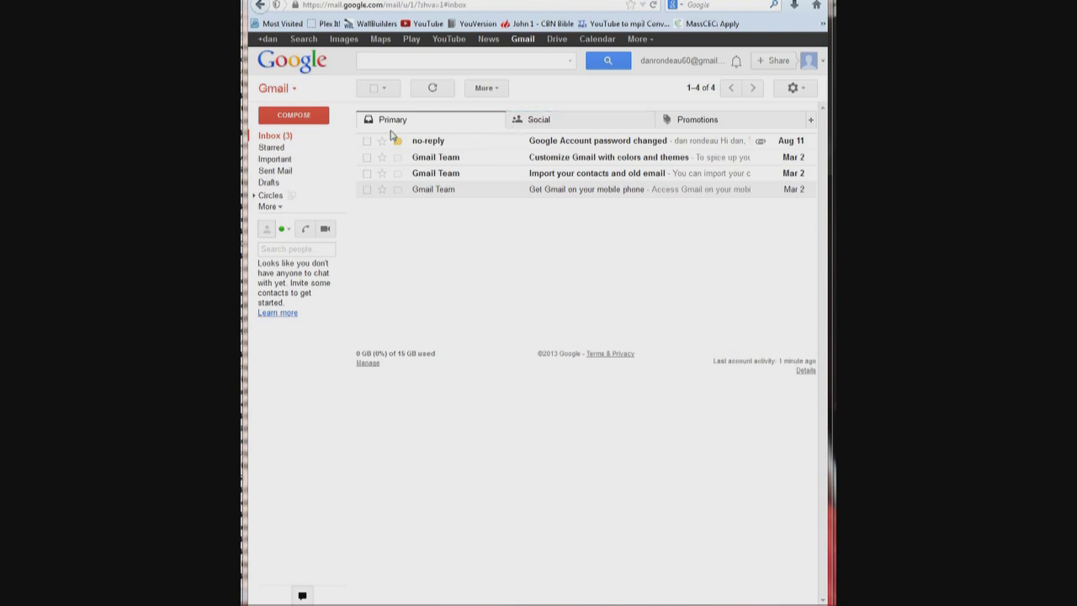
Step: Switch the inbox to the Social category with its YouTube and Google+ messages
{"action": "left_click", "coordinate": [565, 126]}
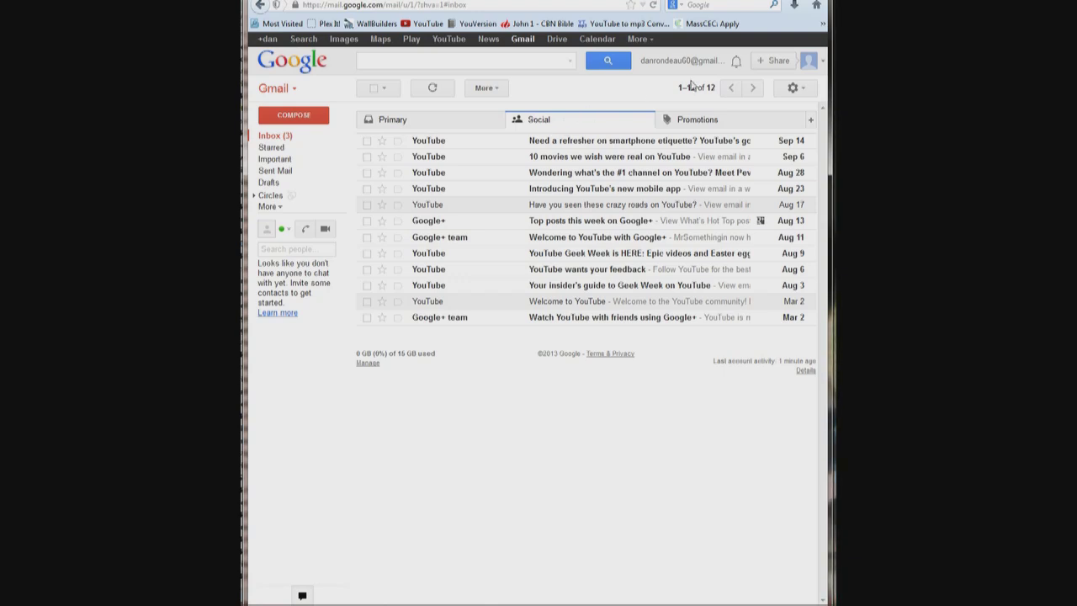
Step: Open Gmail Settings at the Forwarding and POP/IMAP page
{"action": "left_click", "coordinate": [782, 93]}
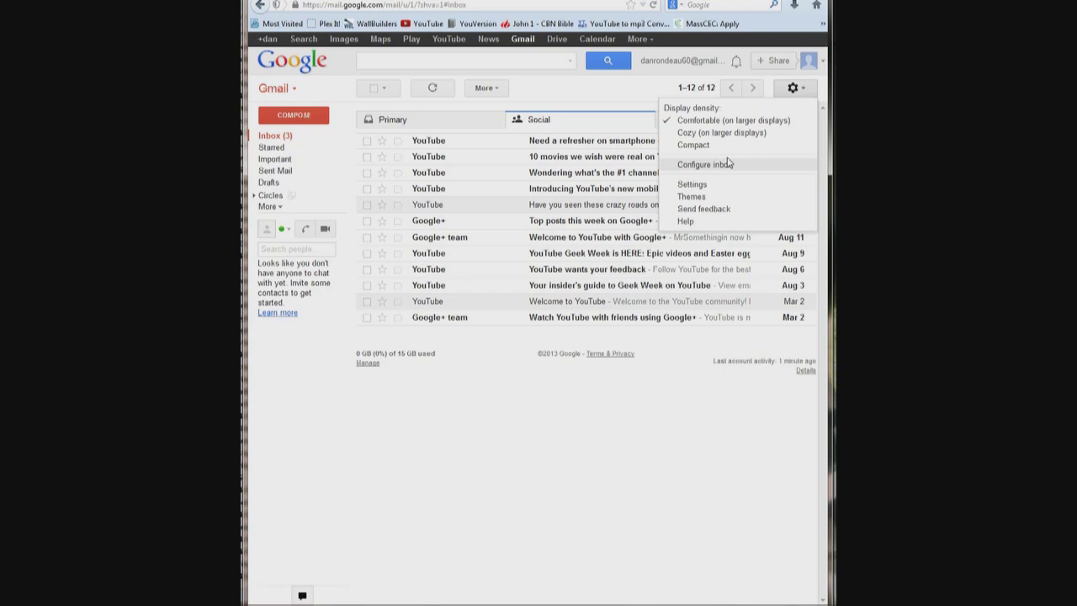
{"action": "left_click", "coordinate": [699, 185]}
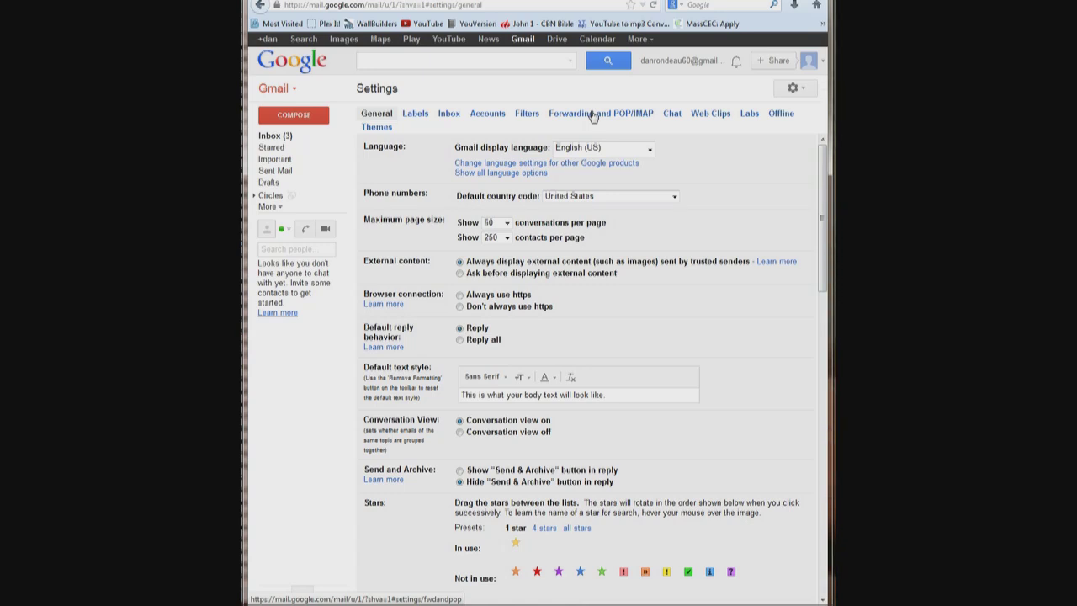
{"action": "left_click", "coordinate": [594, 115]}
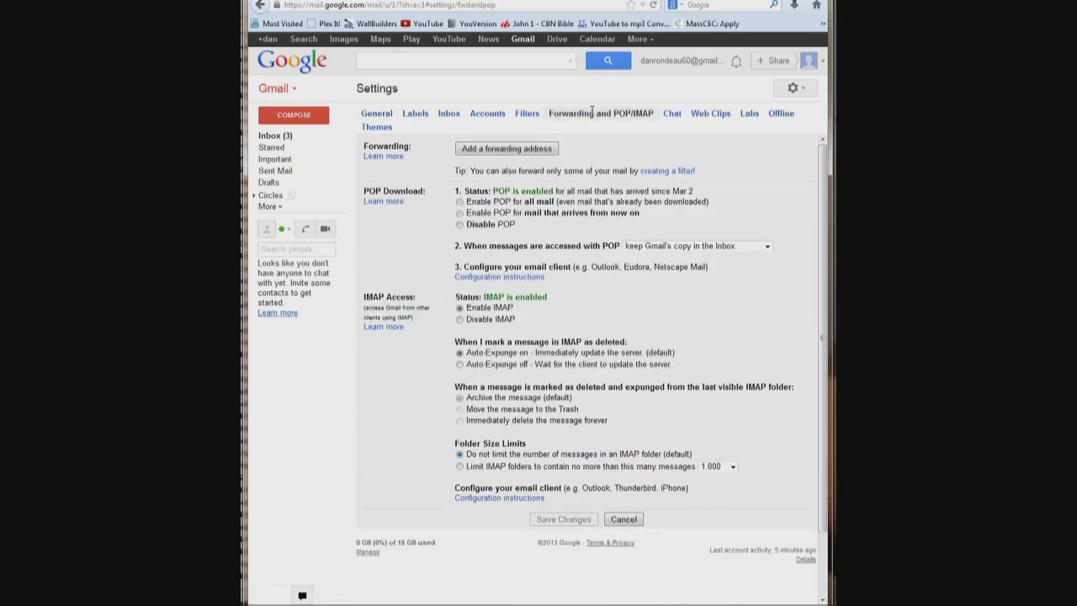
Step: Add the external e-mail address as a forwarding address and have a confirmation code sent
{"action": "left_click", "coordinate": [486, 149]}
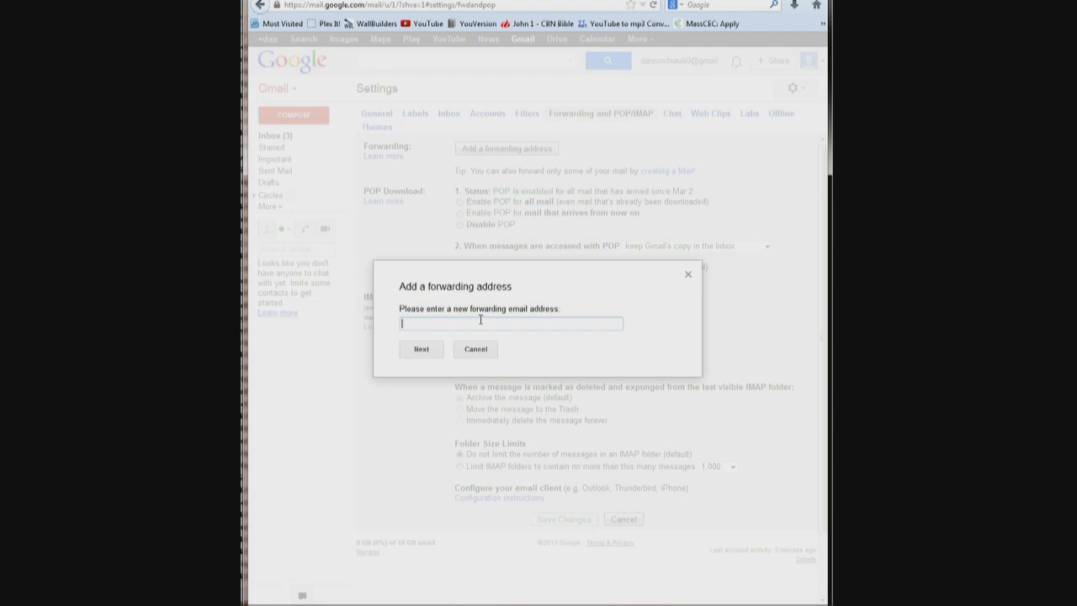
{"action": "left_click", "coordinate": [420, 350]}
{"action": "left_click", "coordinate": [421, 349]}
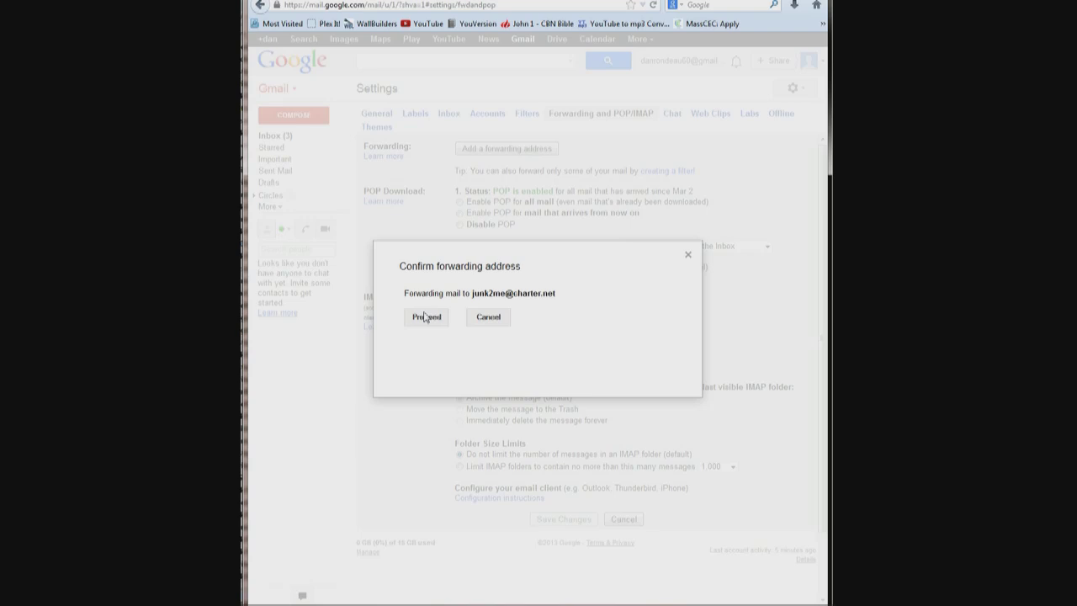
{"action": "left_click", "coordinate": [425, 317]}
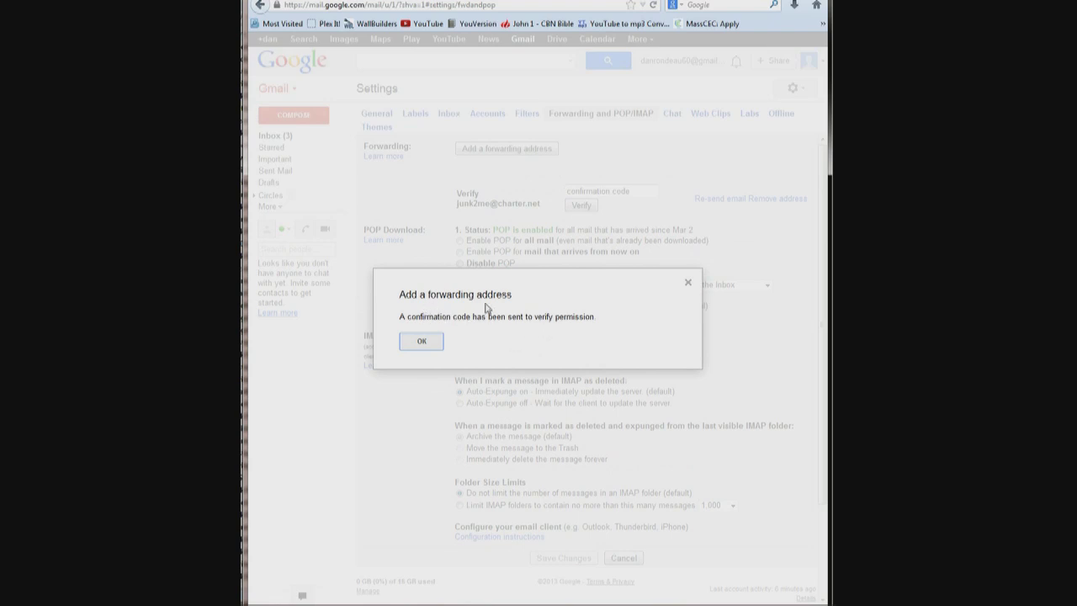
{"action": "left_click", "coordinate": [409, 351]}
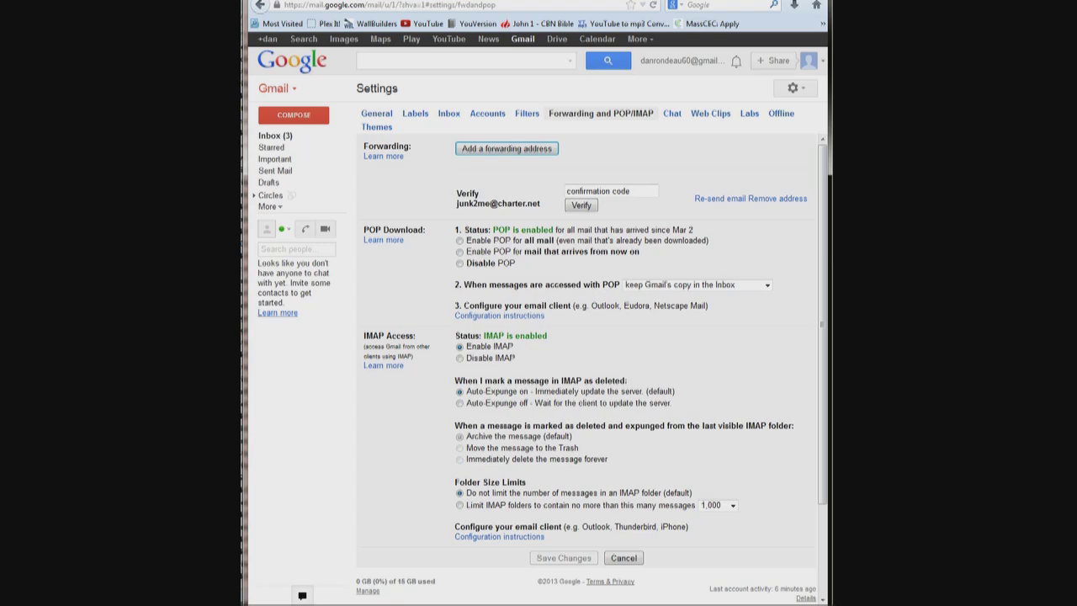
Step: In Thunderbird, open the newest Gmail Team forwarding confirmation email and follow its link
{"action": "key", "text": "alt+Tab"}
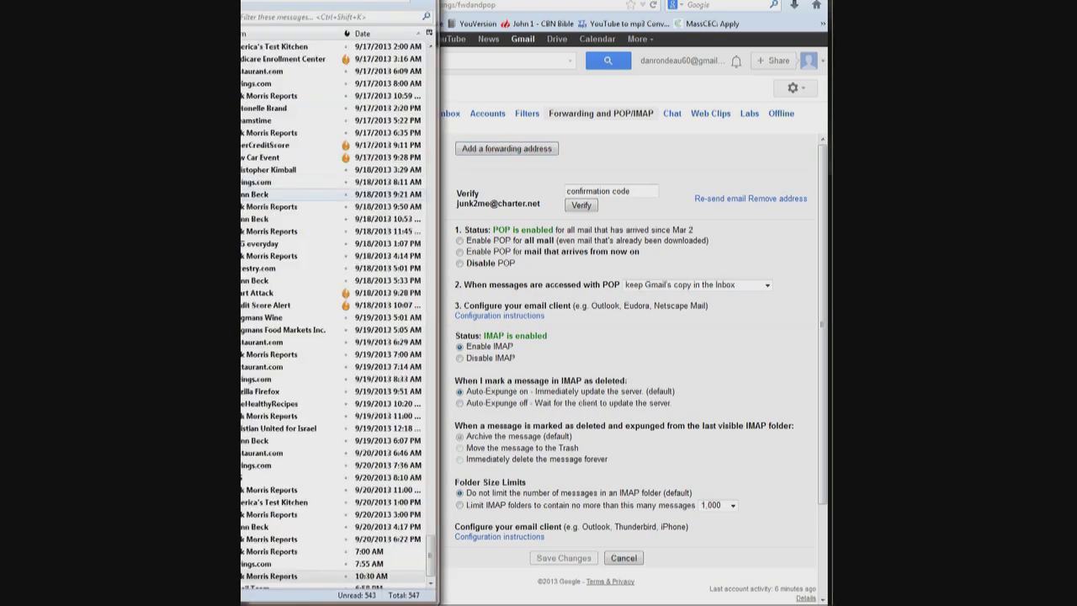
{"action": "left_click", "coordinate": [337, 194]}
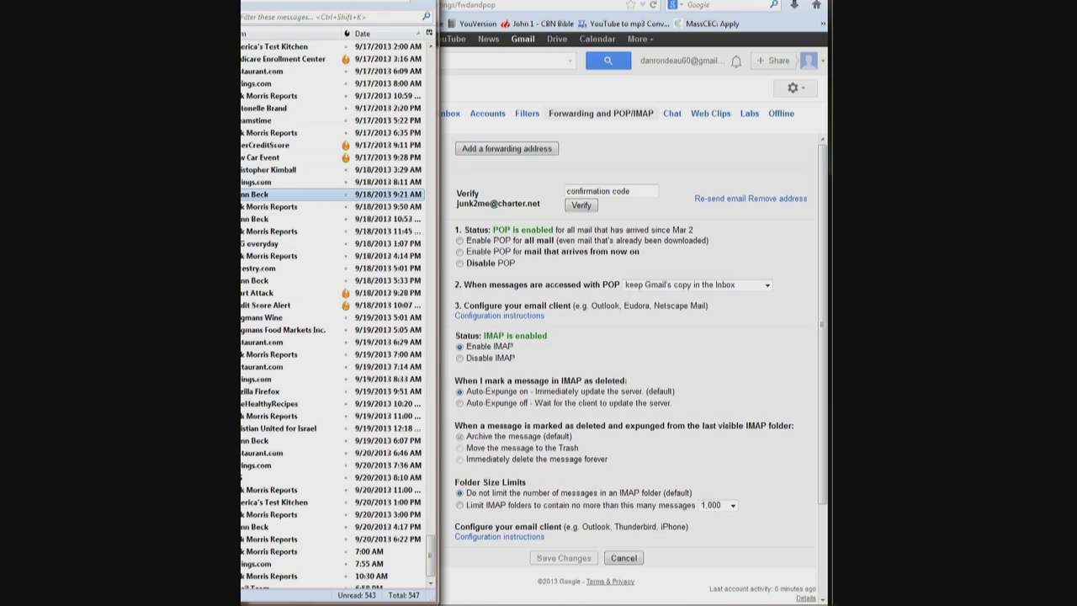
{"action": "key", "text": "End"}
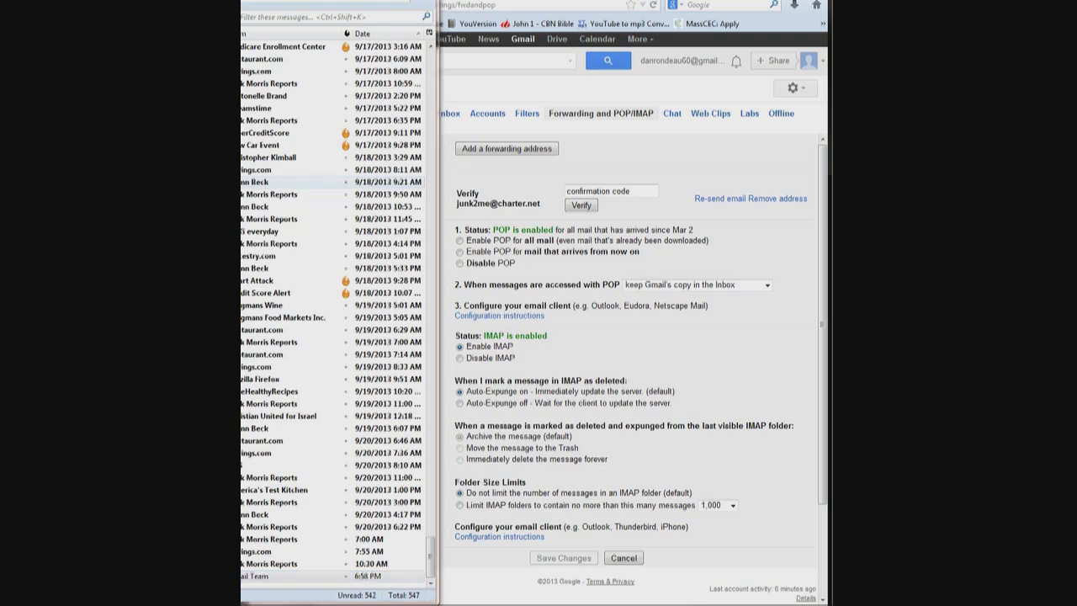
{"action": "key", "text": "Return"}
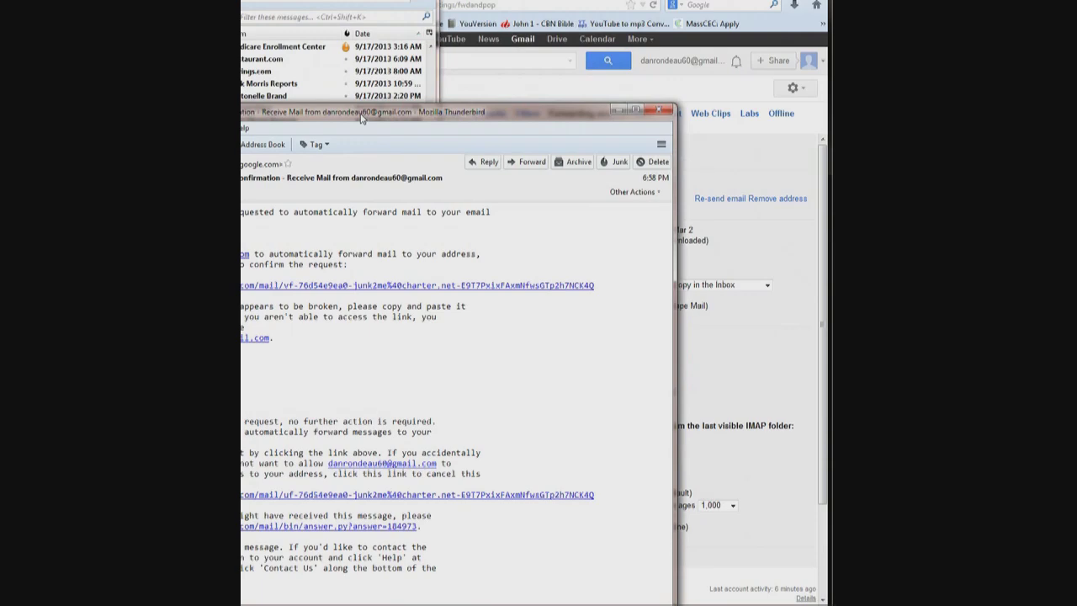
{"action": "left_click_drag", "start_coordinate": [362, 118], "coordinate": [513, 36]}
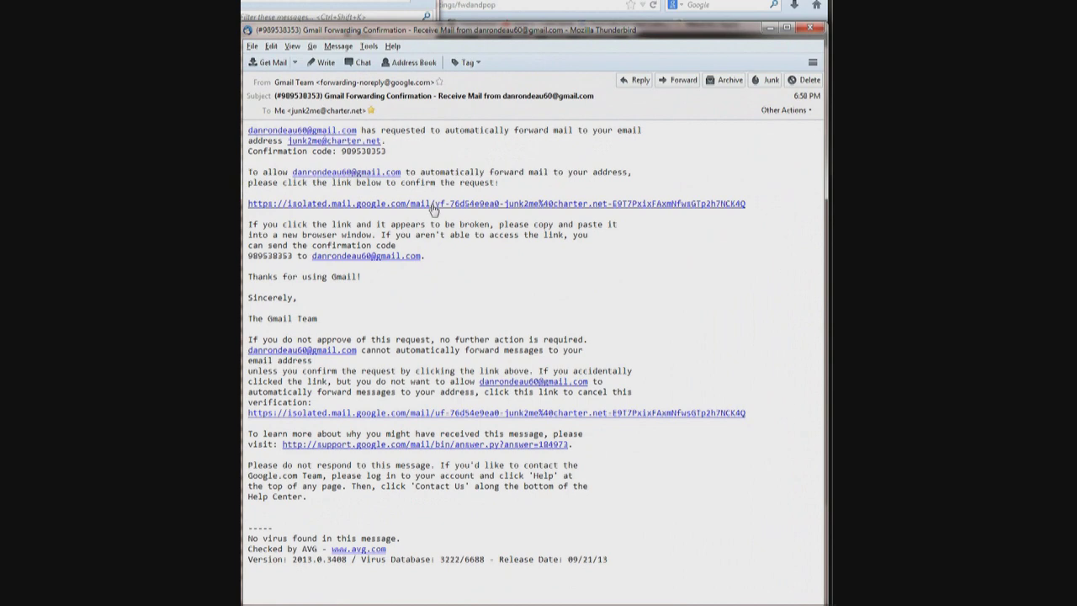
{"action": "left_click", "coordinate": [433, 206]}
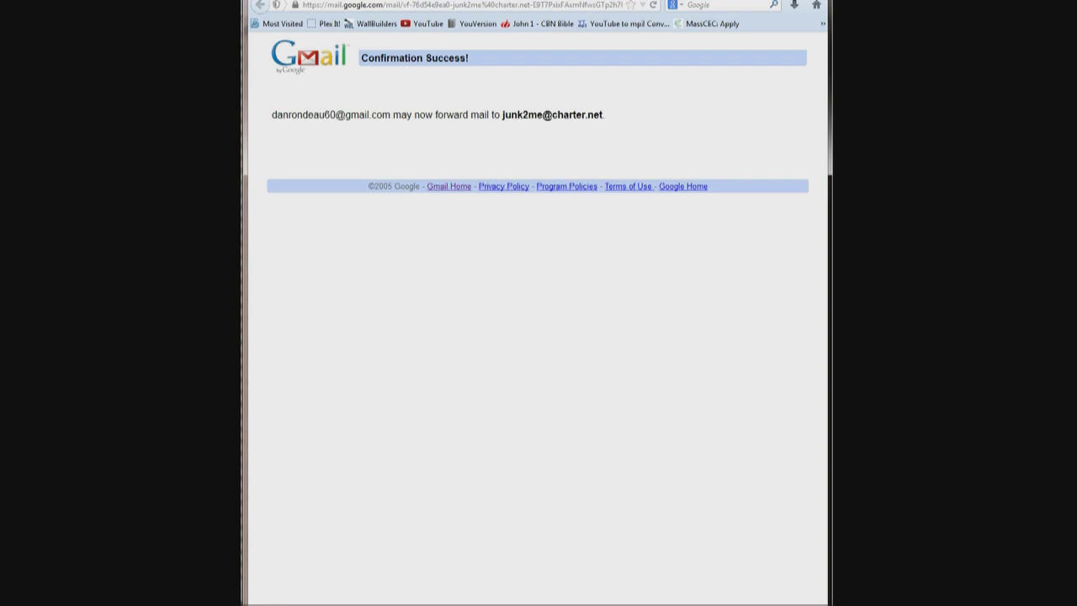
Step: Close the confirmation page and reload Gmail settings to show the verified address
{"action": "key", "text": "ctrl+w"}
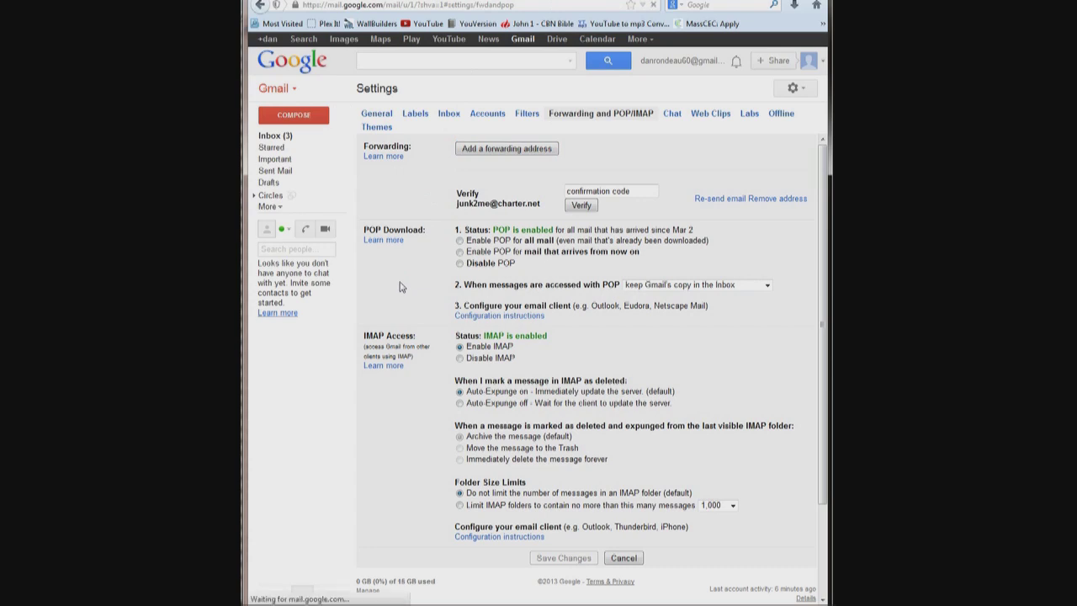
{"action": "key", "text": "F5"}
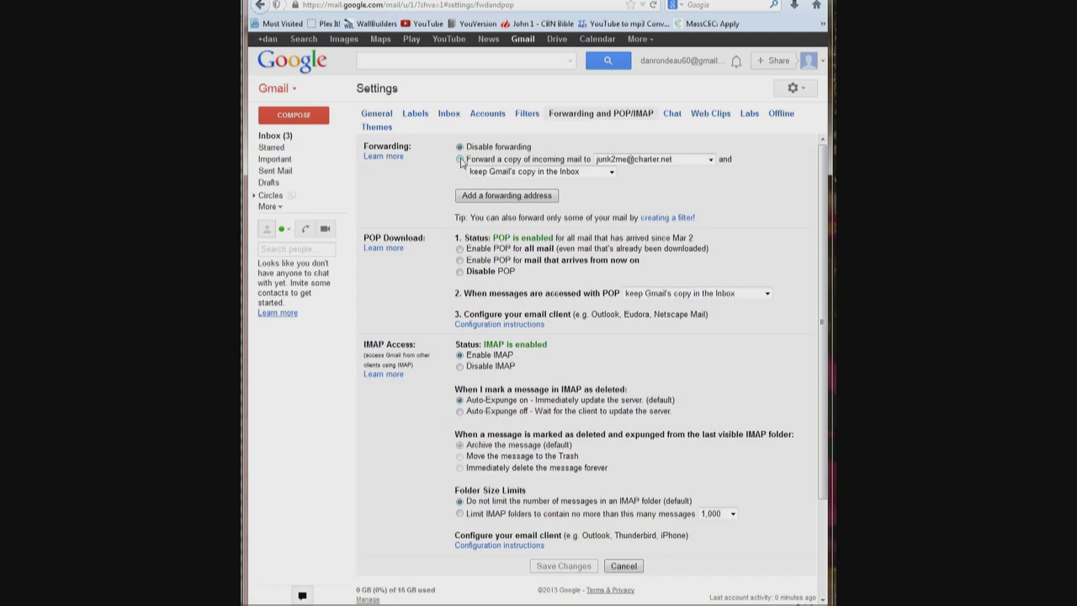
Step: Forward a copy of incoming mail to the verified address, keeping Gmail's copy in the Inbox
{"action": "left_click", "coordinate": [460, 159]}
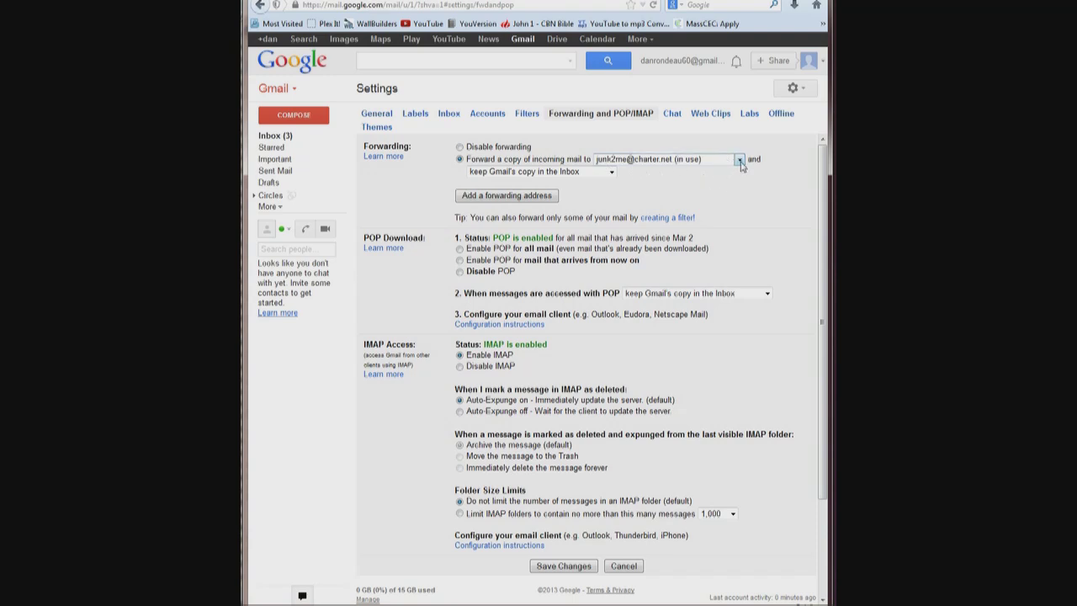
{"action": "left_click", "coordinate": [740, 160]}
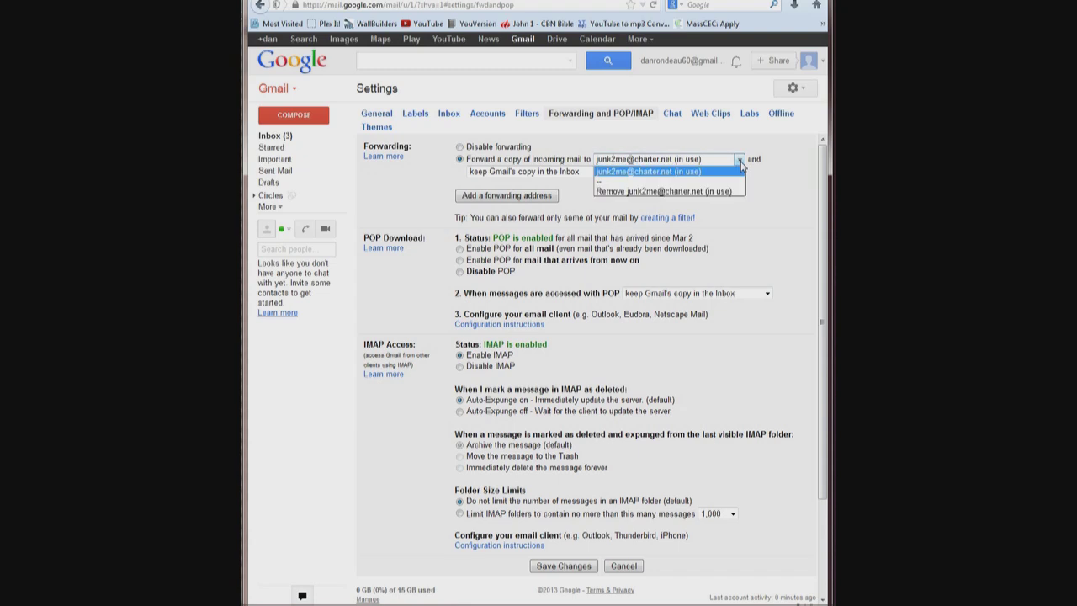
{"action": "left_click", "coordinate": [730, 216]}
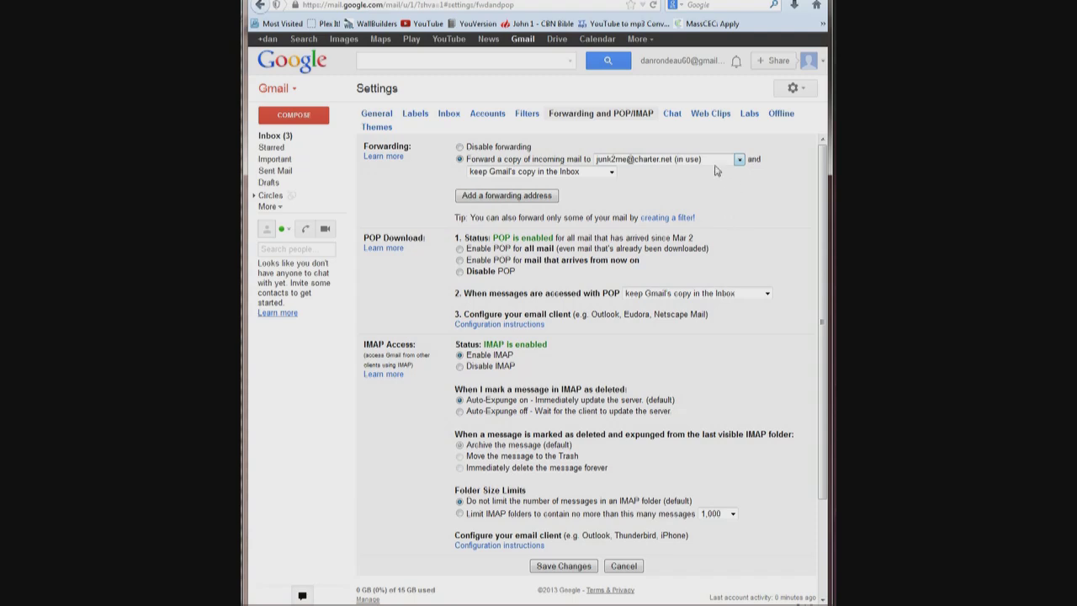
{"action": "left_click", "coordinate": [598, 173]}
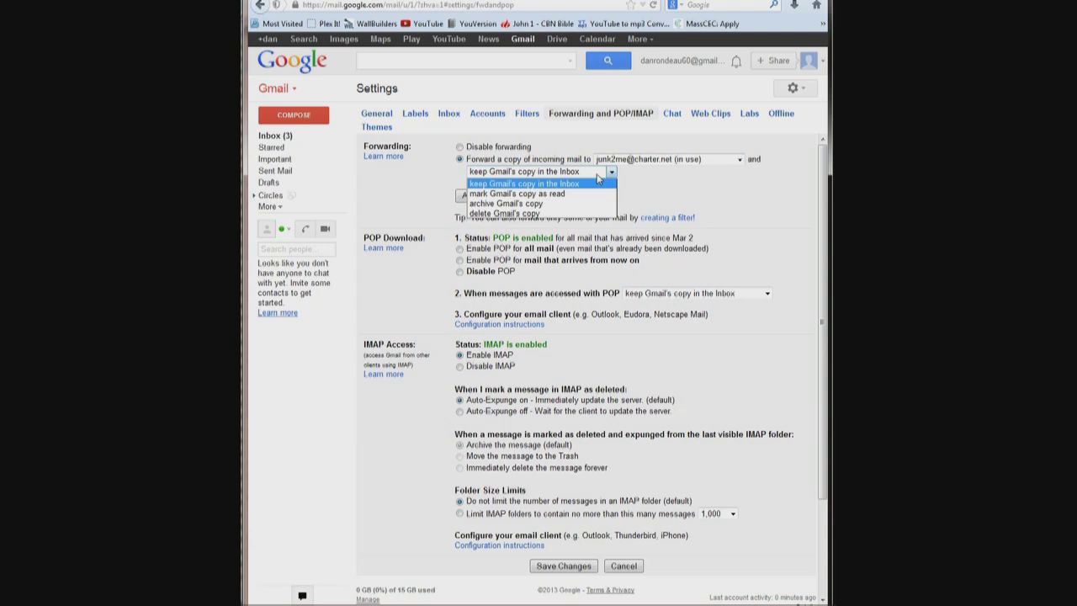
{"action": "left_click", "coordinate": [599, 180]}
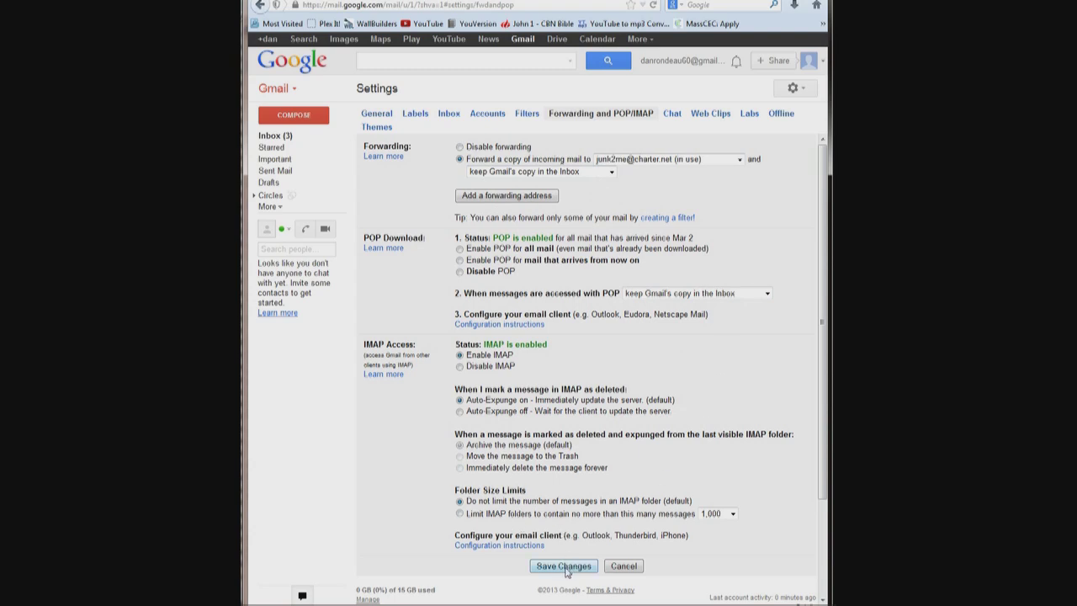
Step: Save the forwarding settings changes
{"action": "left_click", "coordinate": [564, 566]}
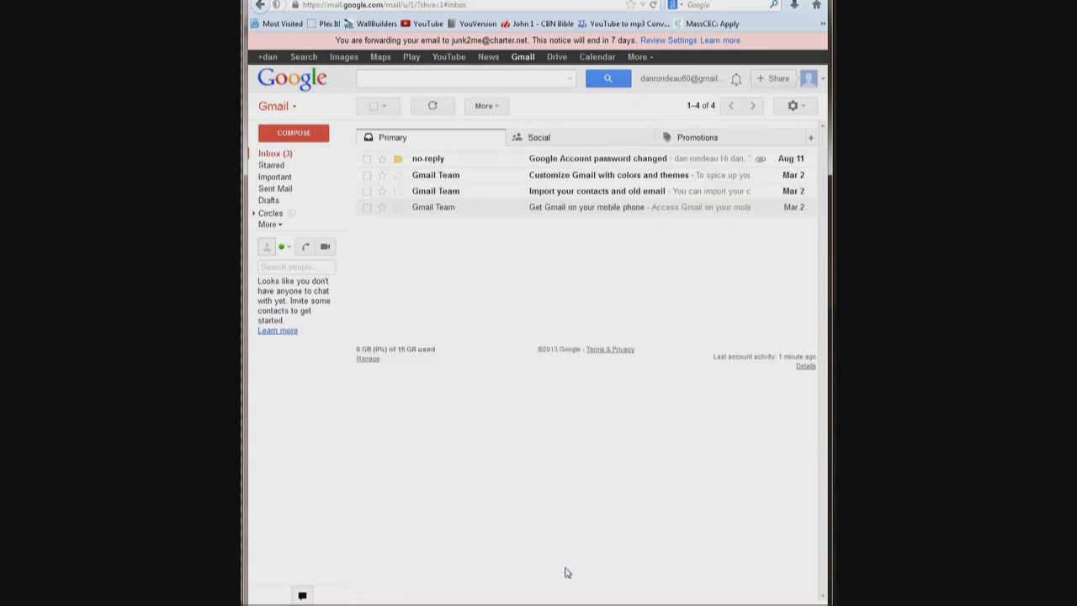